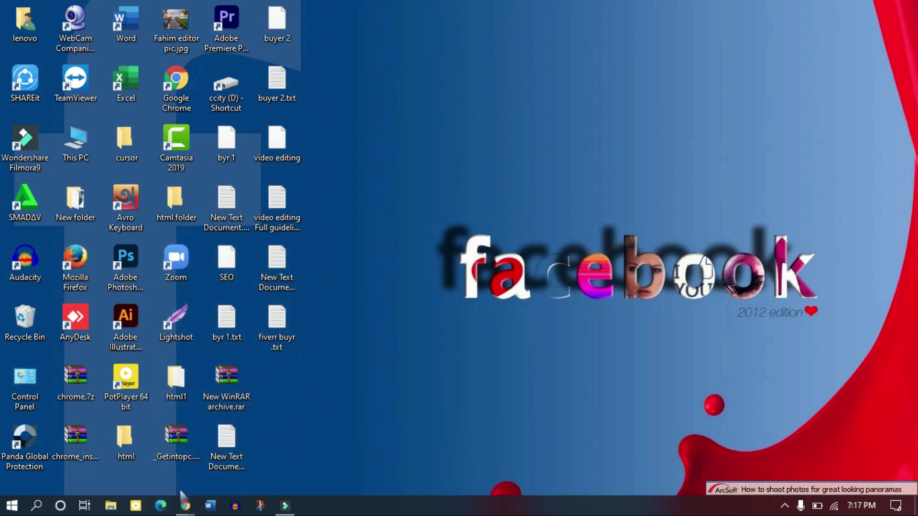
Step: Open Google Chrome and go to canva.com
left_click(183, 507)
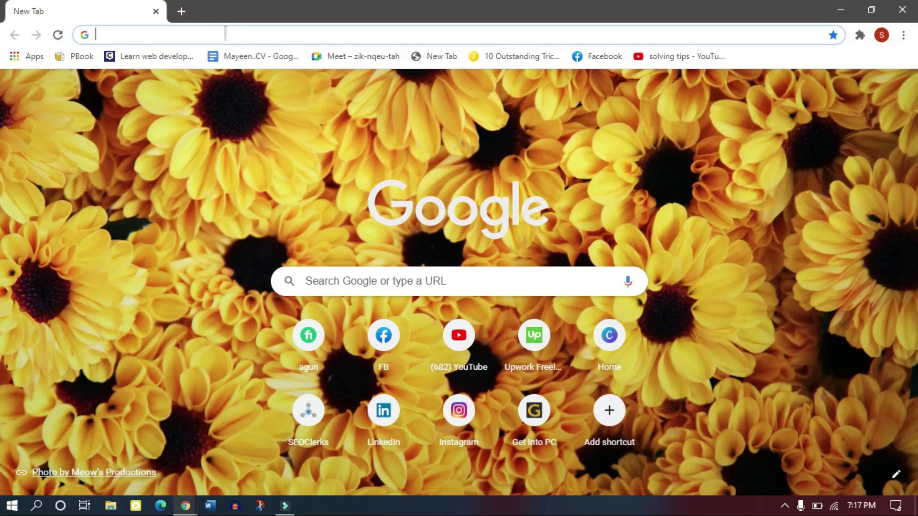
type("canva.com")
key("Return")
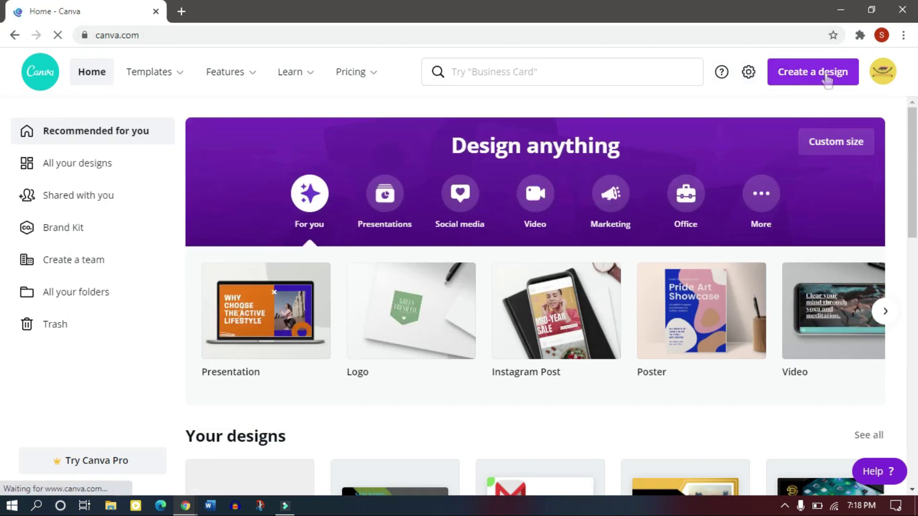
scroll(578, 188, "down", 4)
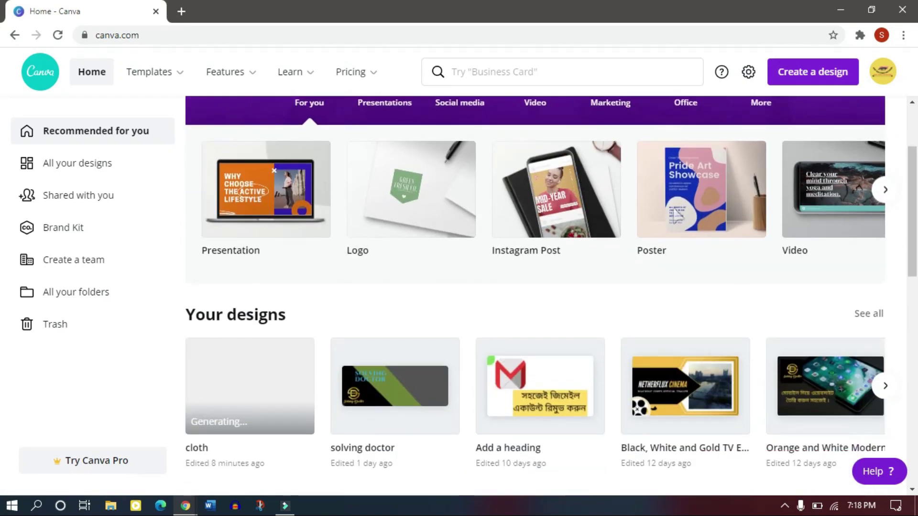
scroll(480, 273, "up", 4)
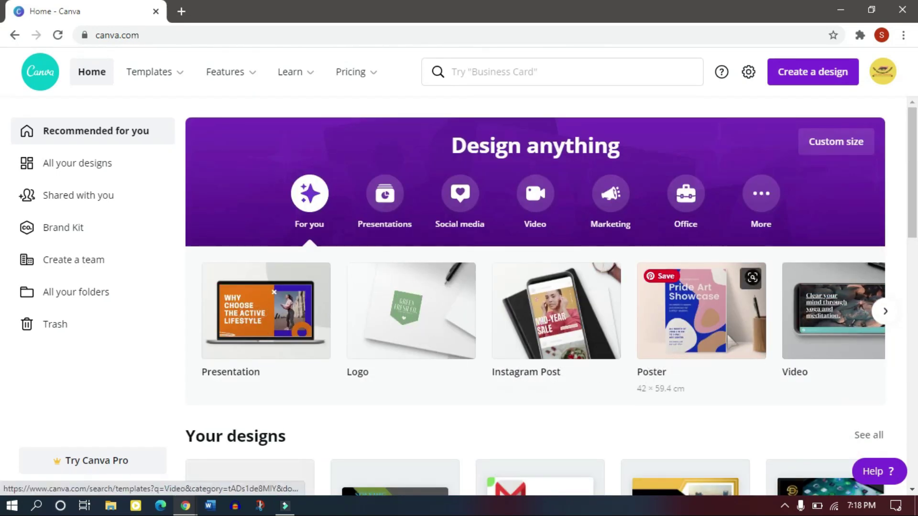
scroll(746, 364, "down", 4)
mouse_move(165, 79)
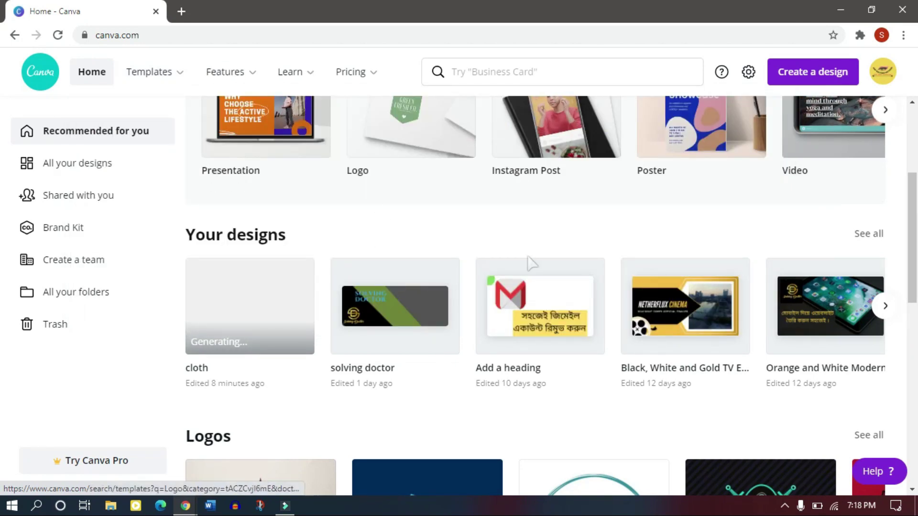
scroll(819, 78, "up", 4)
Step: Create a new custom-size design 820 px wide and 312 px high
left_click(819, 78)
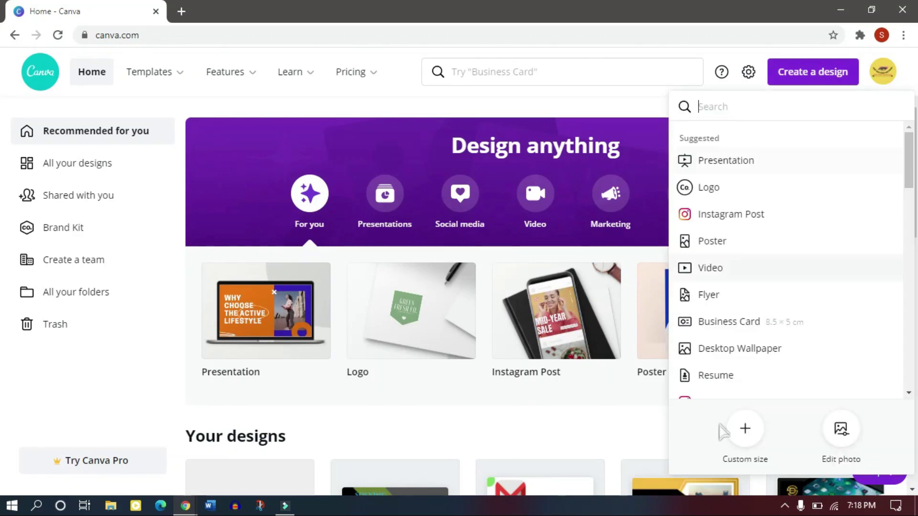
left_click(753, 429)
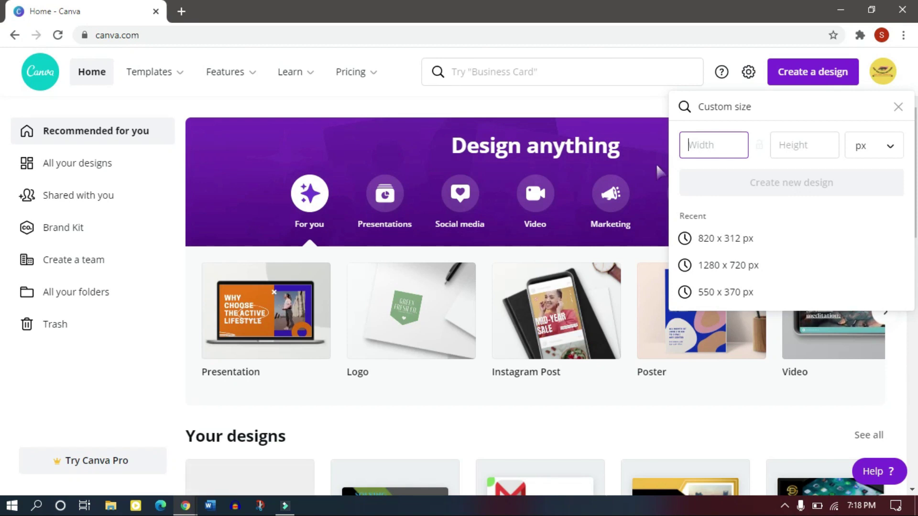
type("820")
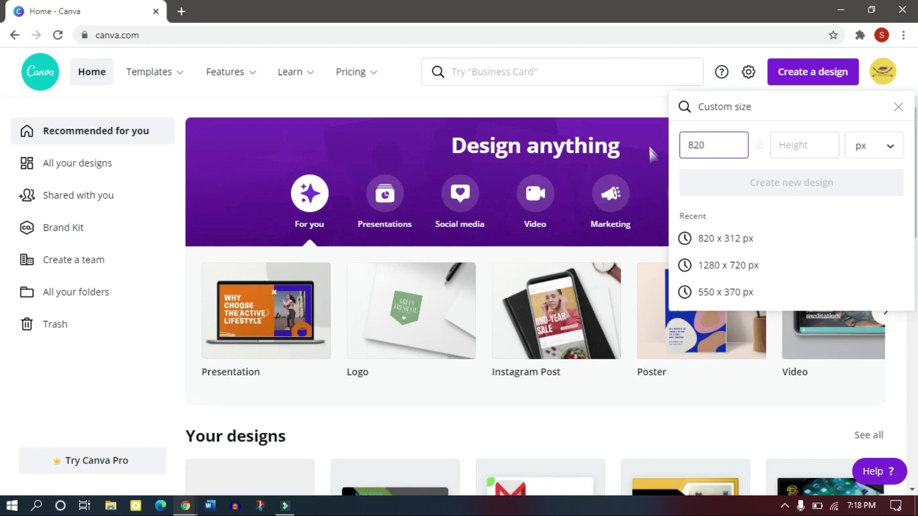
left_click(796, 144)
type("312")
left_click(806, 182)
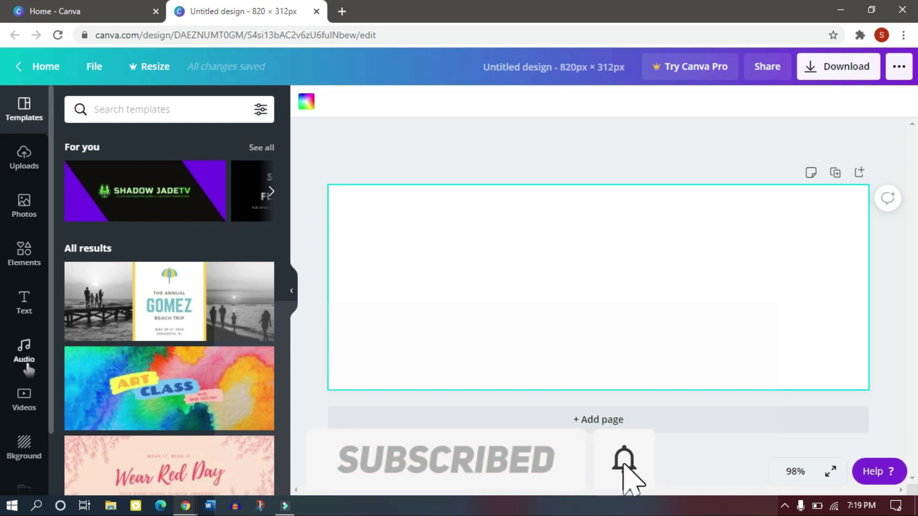
Step: Apply the free red background with blurred coloured lights to the blank page
scroll(27, 387, "down", 2)
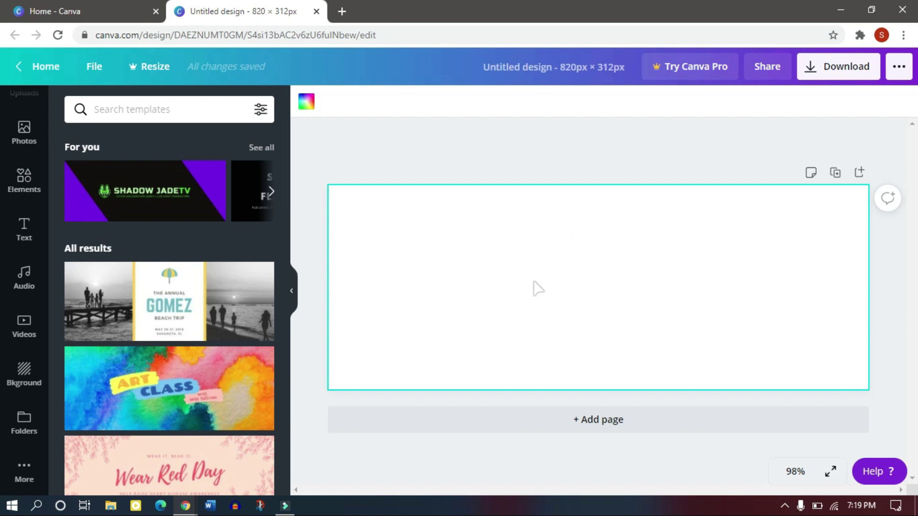
left_click(21, 370)
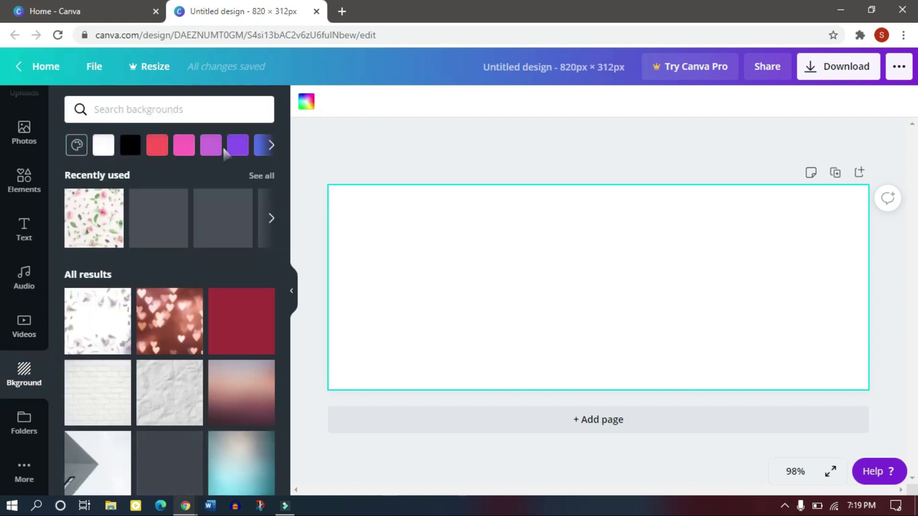
scroll(160, 335, "down", 5)
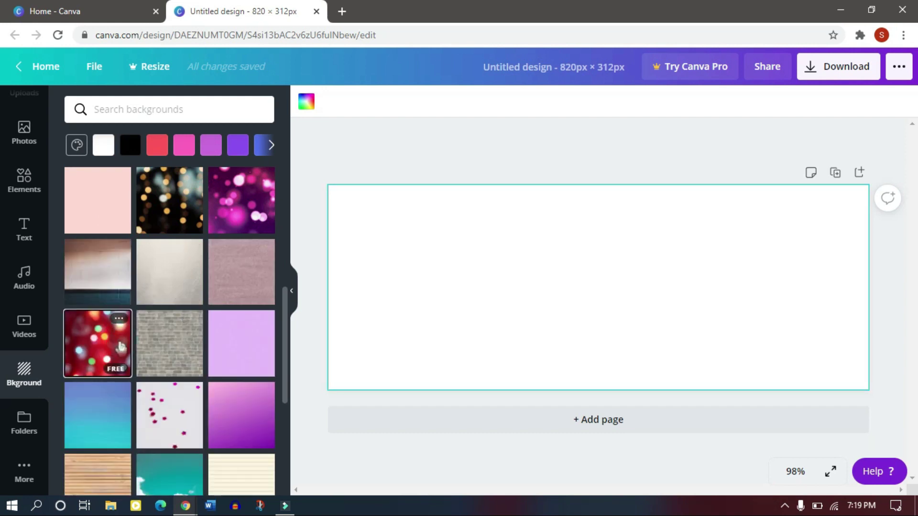
left_click(120, 346)
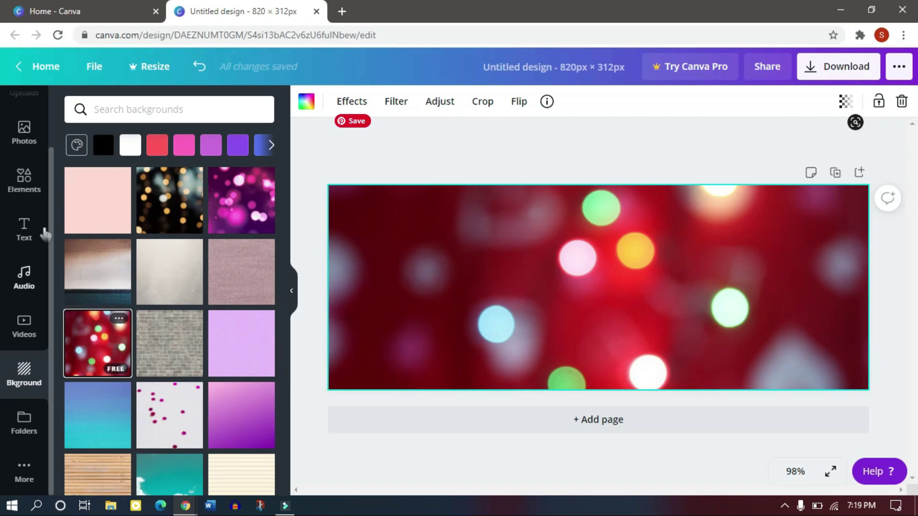
Step: Add a single-cell grid, shrink it and rotate it so its slanted edge covers the left part of the page
left_click(24, 233)
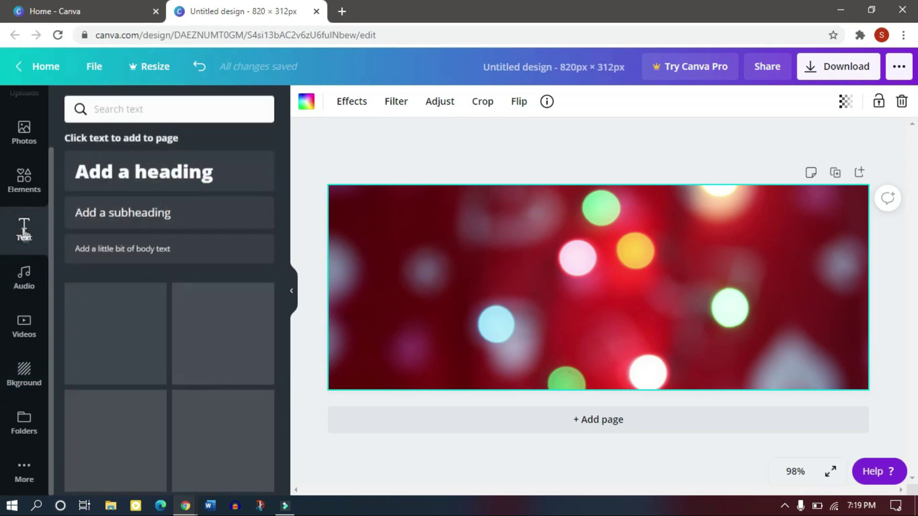
left_click(27, 190)
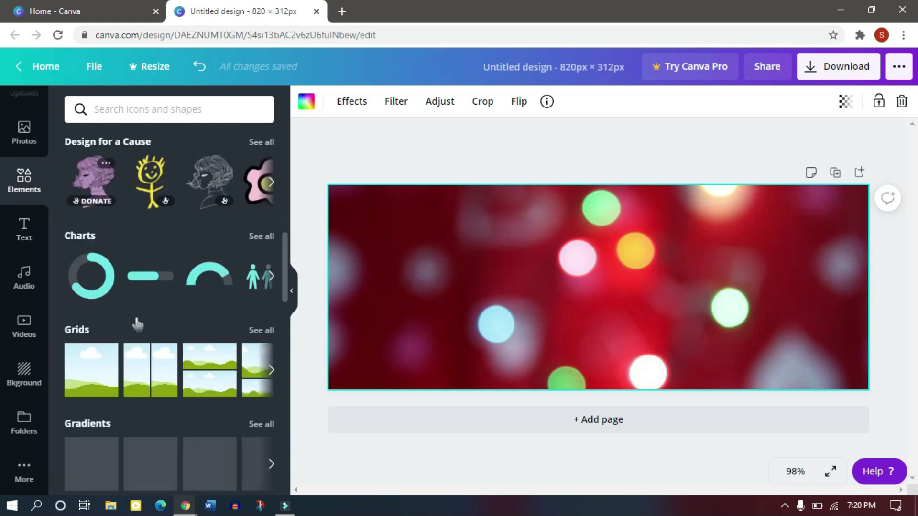
left_click(93, 369)
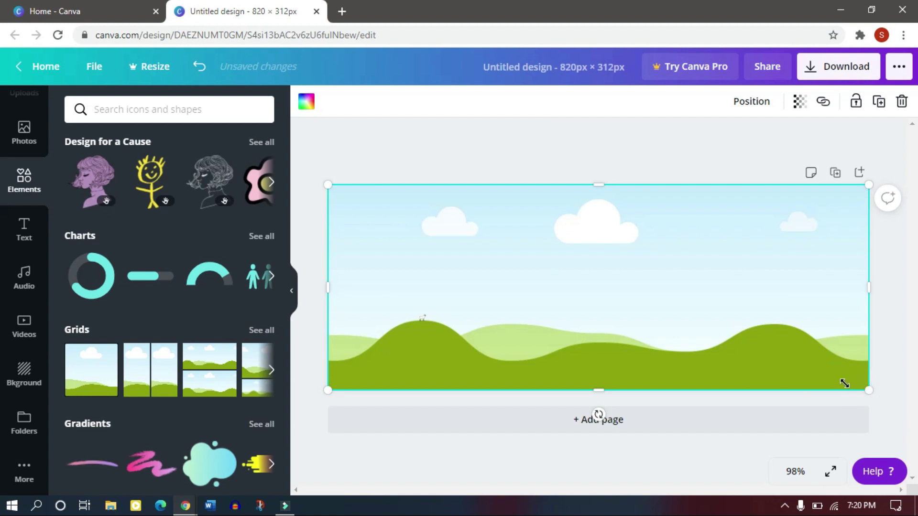
left_click_drag(844, 383, 712, 355)
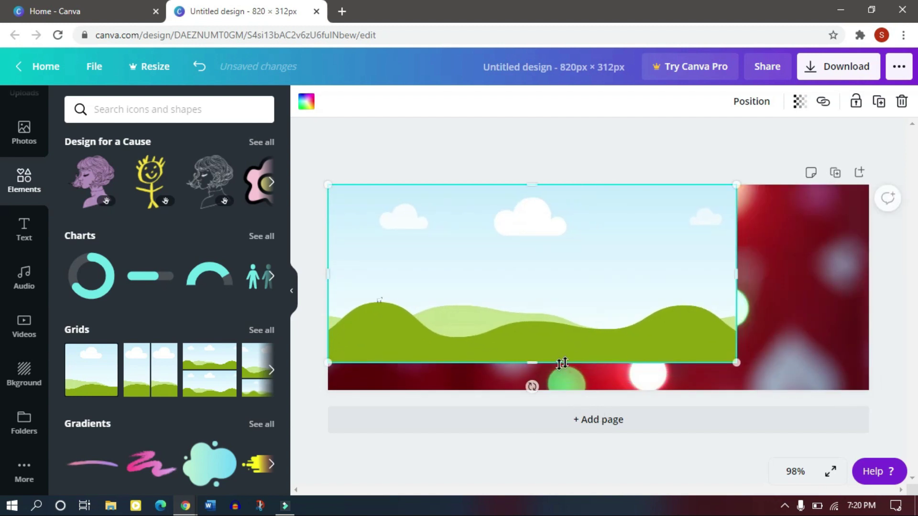
left_click_drag(530, 386, 426, 346)
left_click_drag(603, 272, 508, 337)
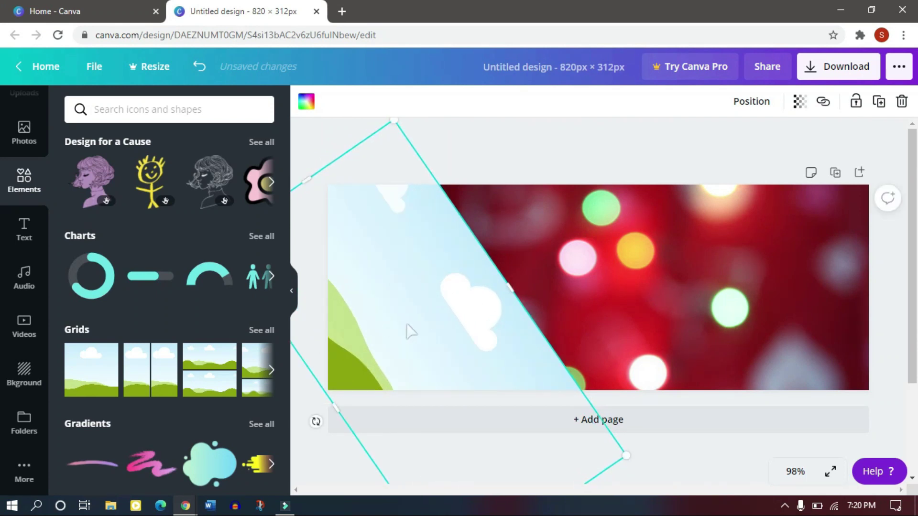
left_click_drag(415, 300, 419, 300)
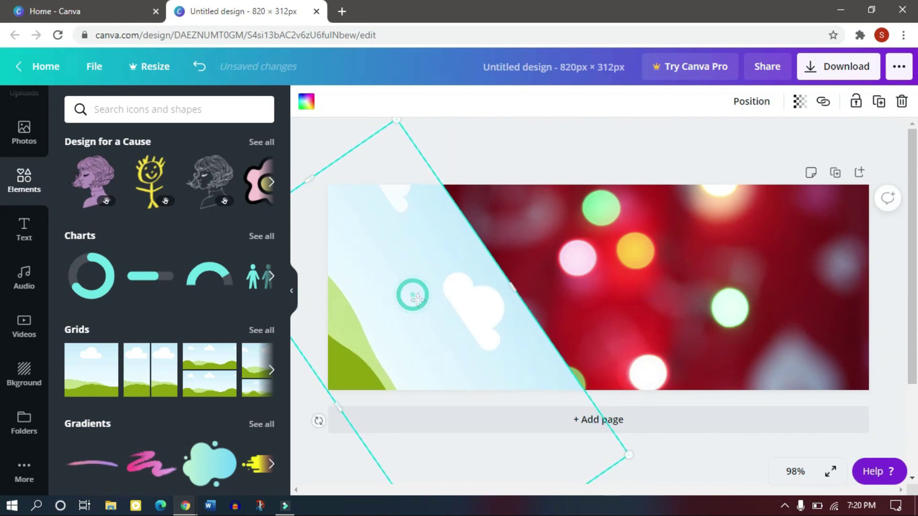
Step: Fill the slanted left grid with the default dark teal colour and deselect it
left_click(307, 108)
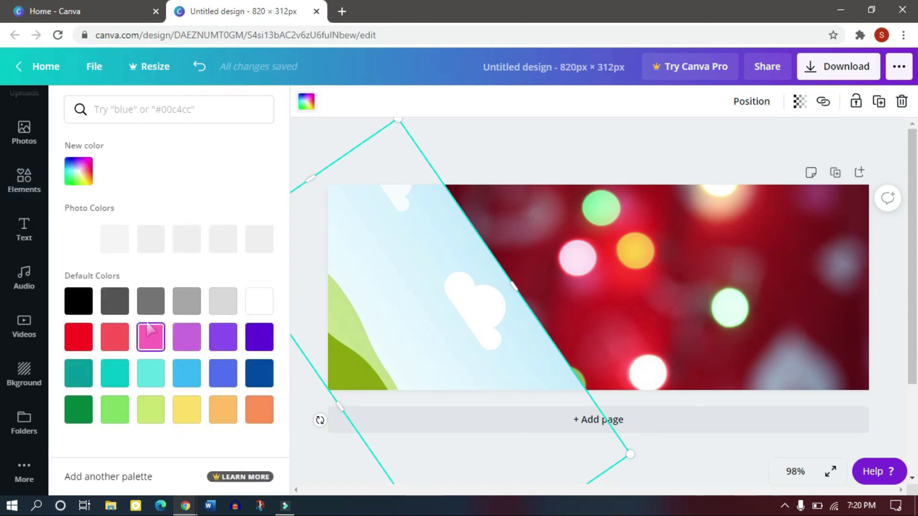
left_click(80, 374)
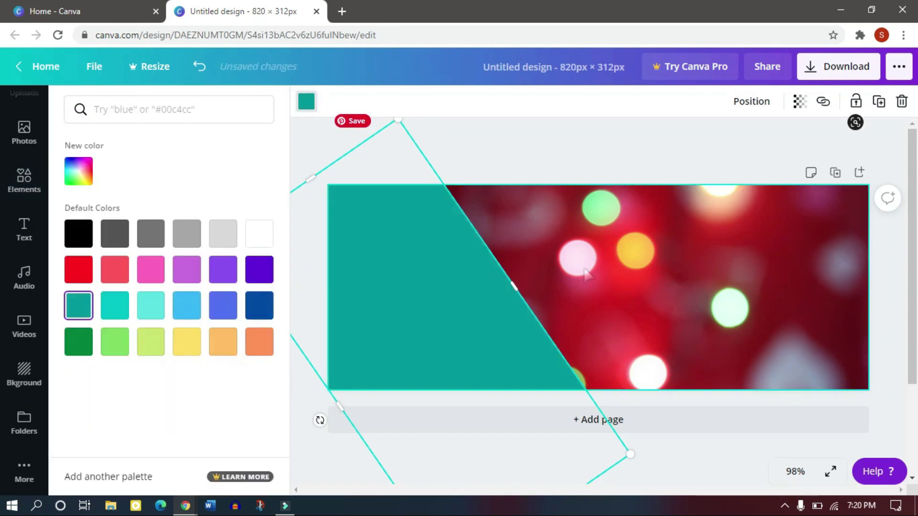
left_click(545, 289)
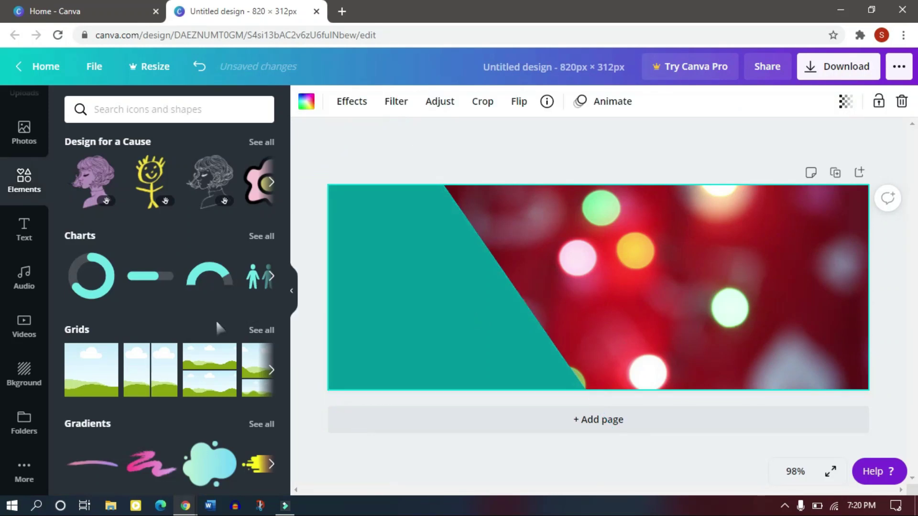
Step: Add a second single-cell grid, resized and rotated to cover the right part of the page with a similar slant
left_click(109, 384)
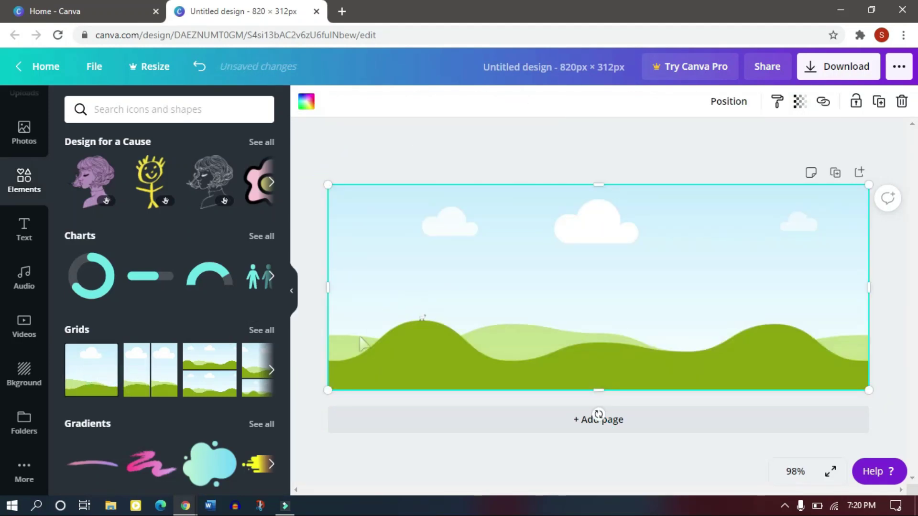
left_click_drag(332, 387, 523, 289)
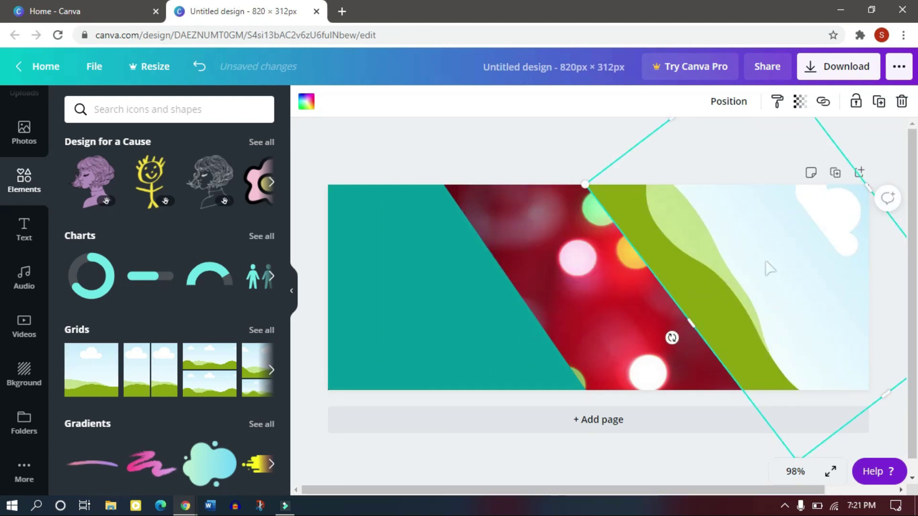
left_click(730, 281)
Step: Fill the slanted right grid with the default light lime green colour and deselect it
left_click(306, 102)
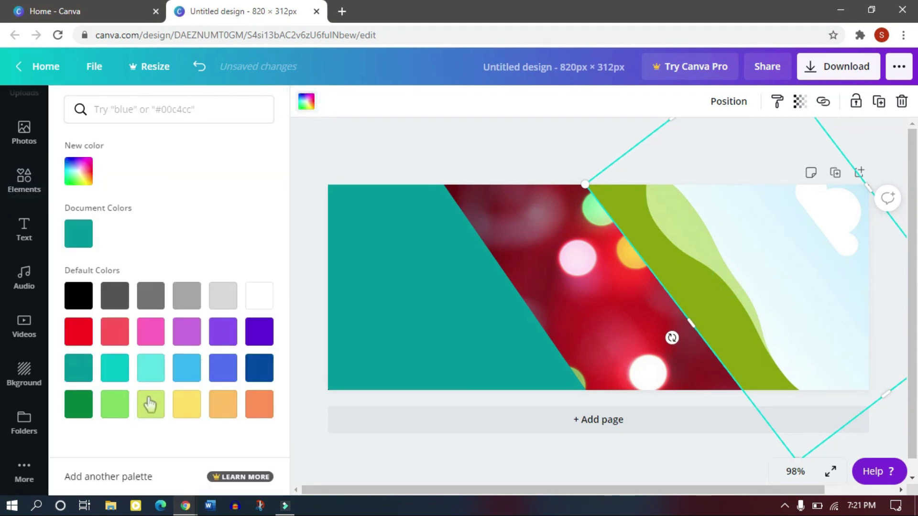
left_click(151, 404)
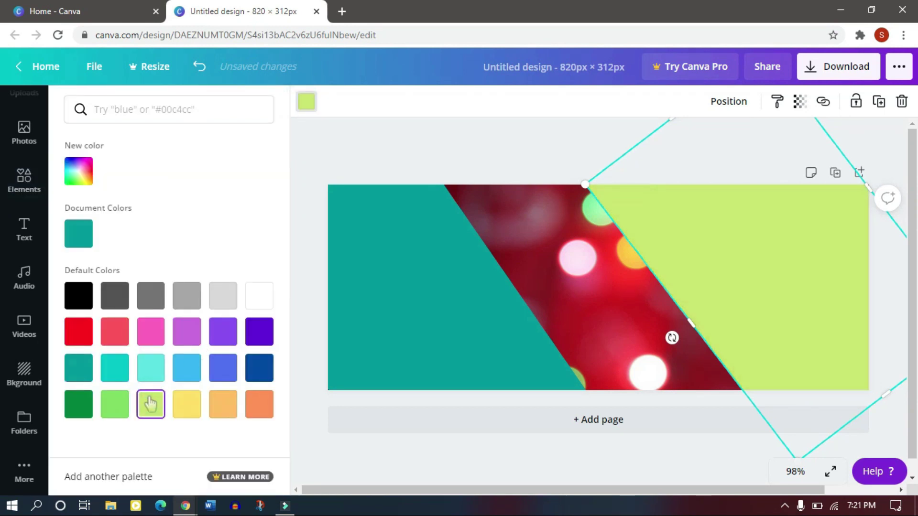
left_click(485, 160)
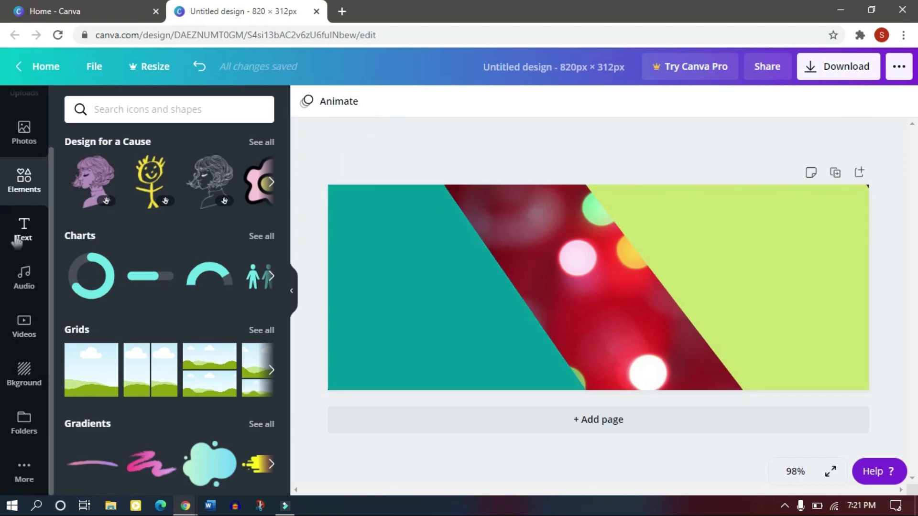
Step: Add a heading to the middle of the banner and replace its placeholder text with "Solving doctor"
left_click(21, 237)
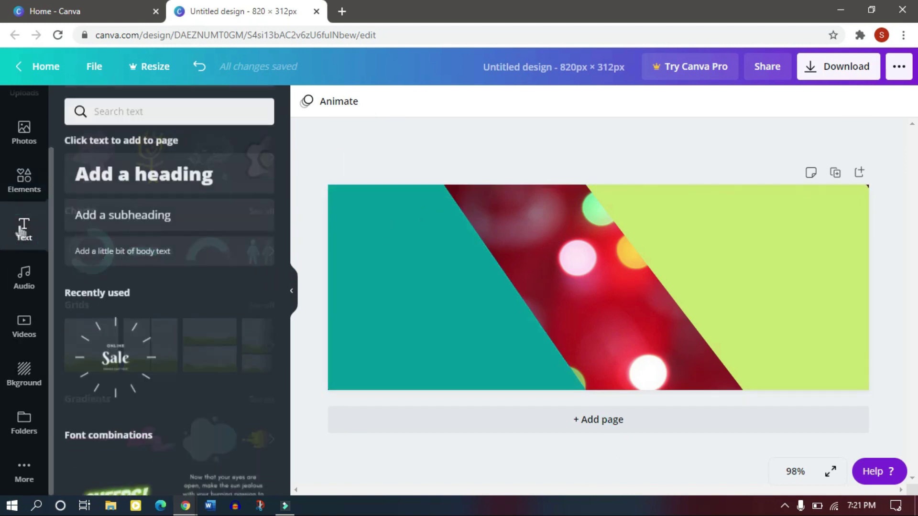
left_click(135, 171)
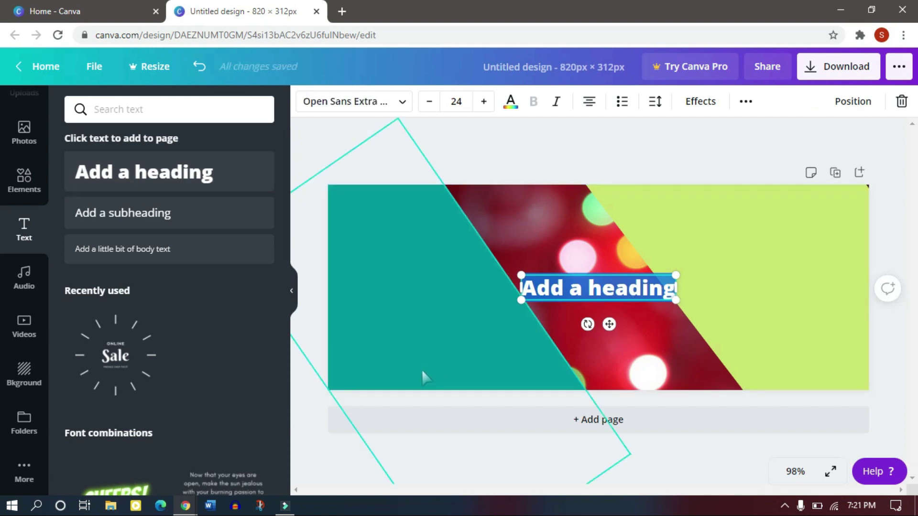
key("BackSpace")
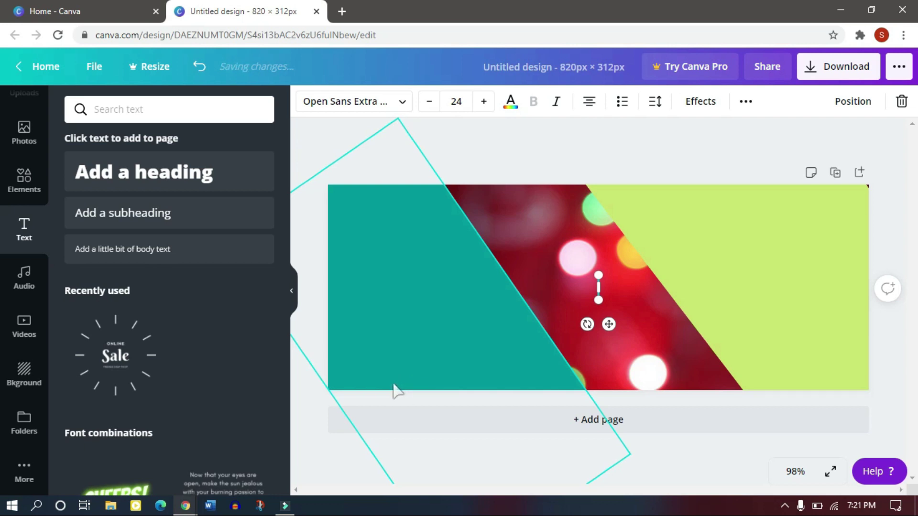
type("Solving doctor")
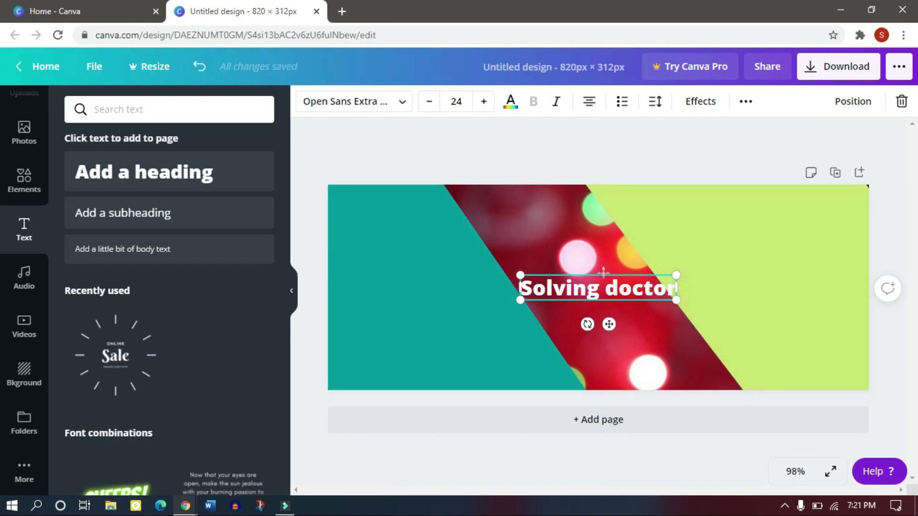
Step: Set the "Solving doctor" heading's font size to 32 and its text colour to the default bright red
left_click(484, 101)
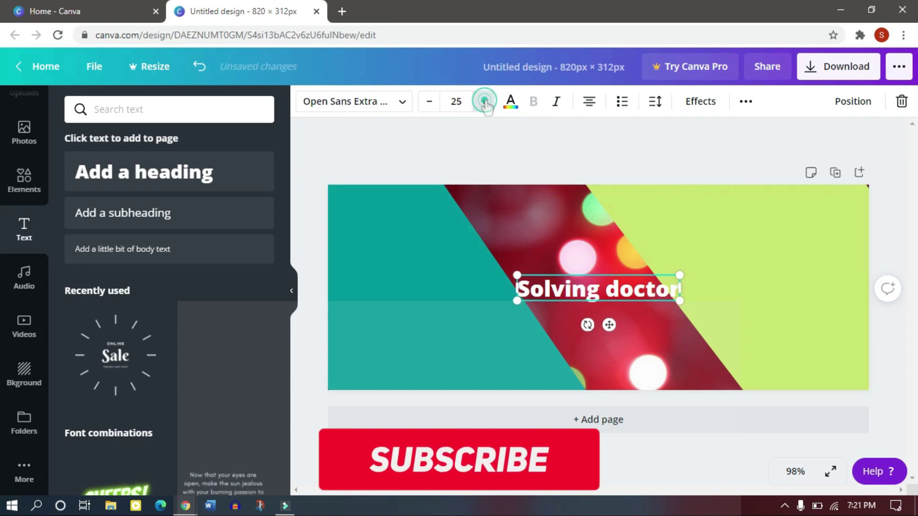
left_click(484, 101)
left_click(484, 101)
left_click(484, 101)
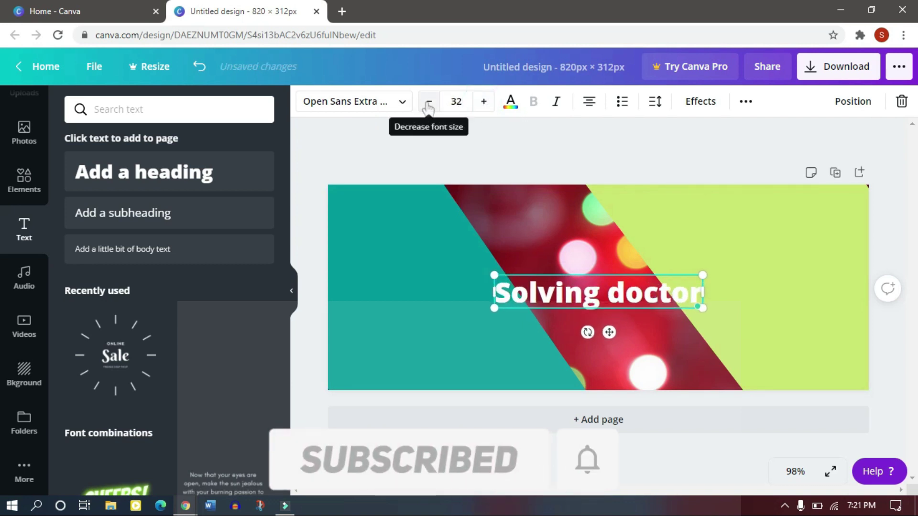
left_click(511, 101)
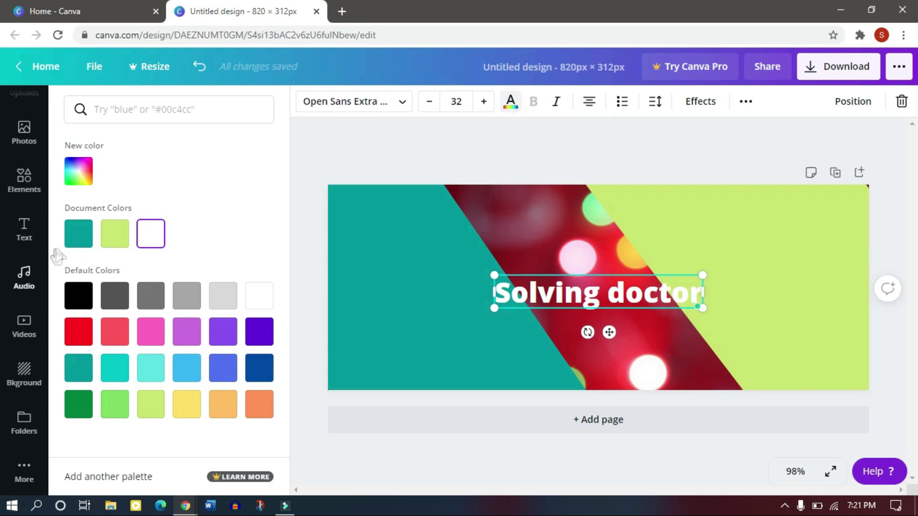
left_click(78, 337)
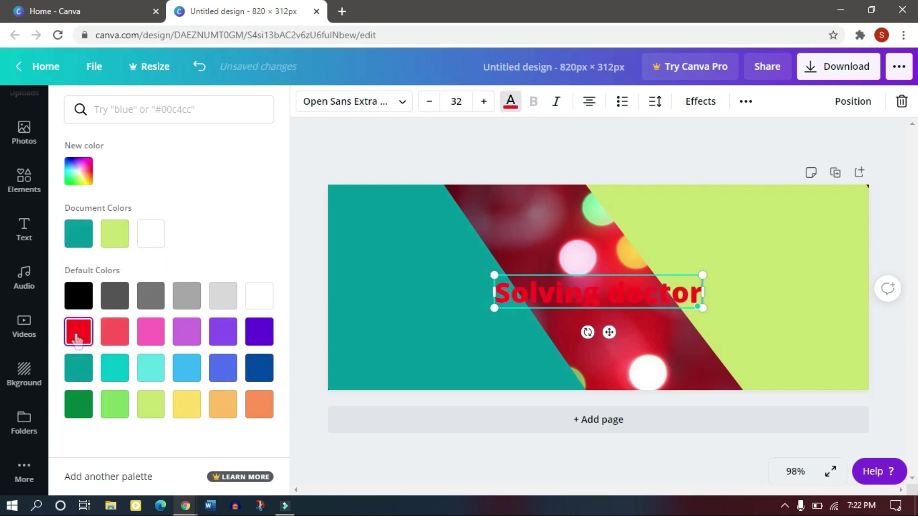
Step: Change the "Solving doctor" heading's text colour to white and deselect it
left_click(126, 374)
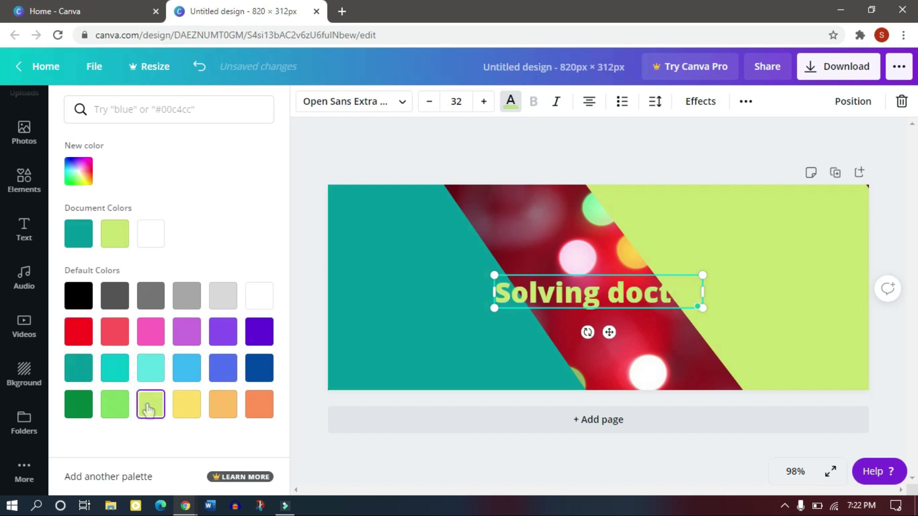
left_click(151, 233)
left_click(614, 323)
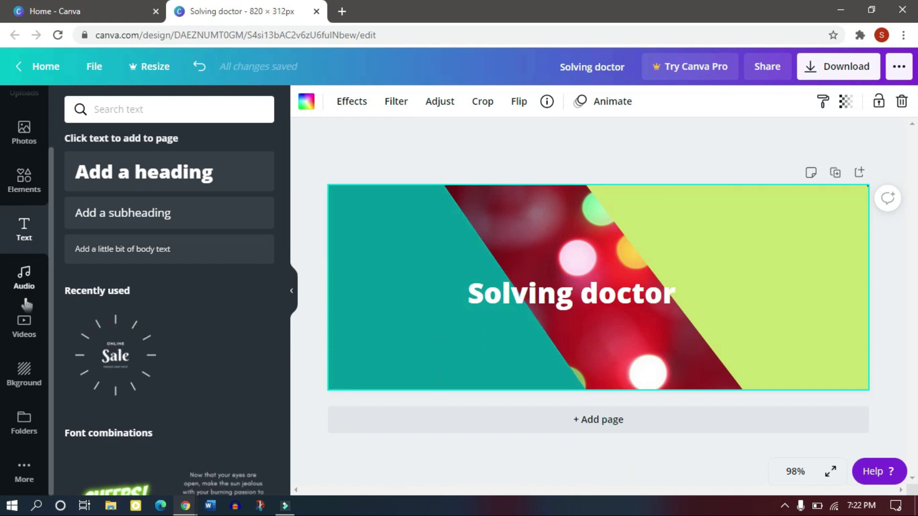
Step: Add the uploaded black-and-gold Solving Doctor logo to the page and undo its drop into the lime green grid
scroll(29, 171, "up", 2)
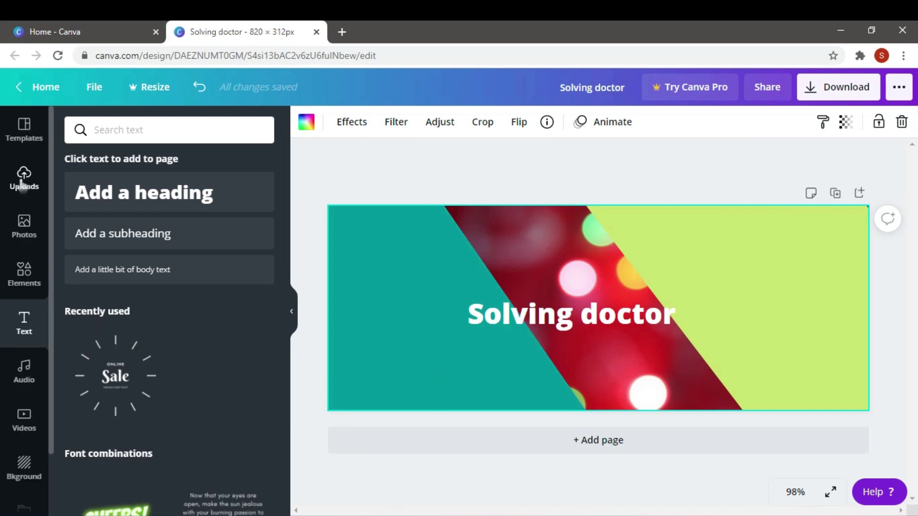
left_click(21, 180)
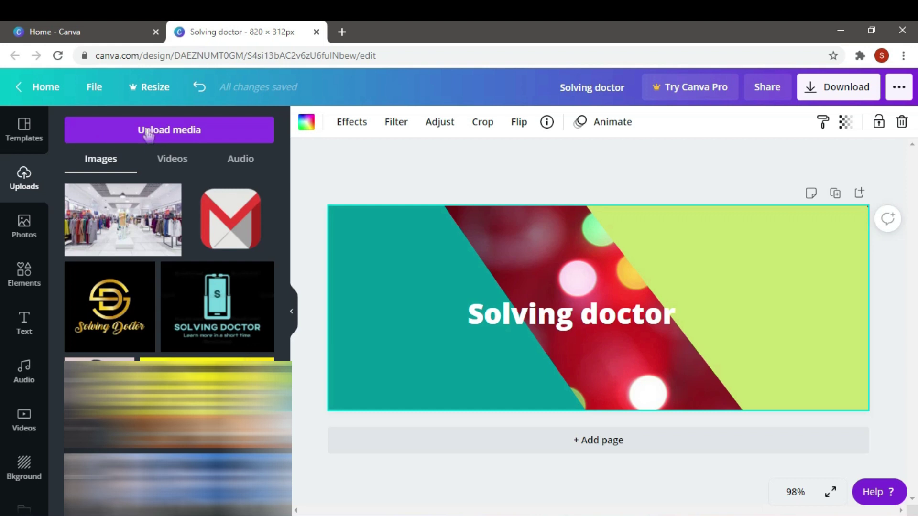
left_click(122, 311)
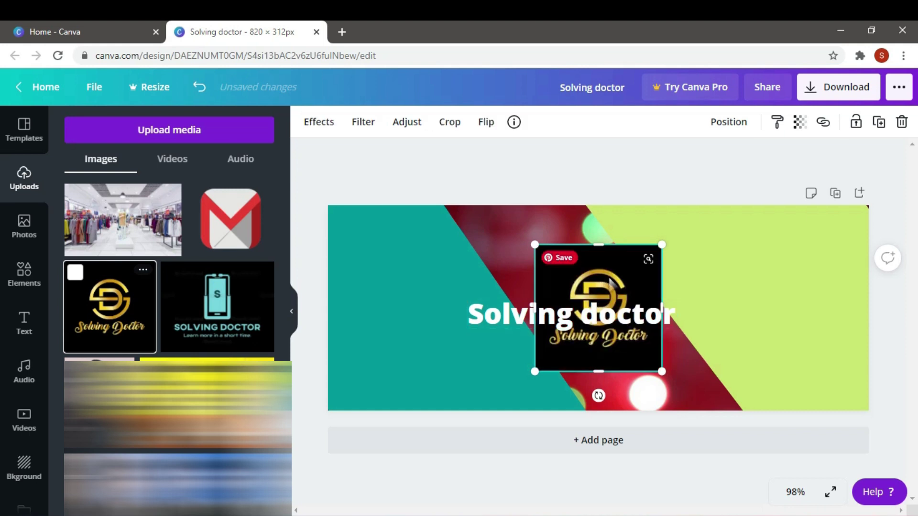
left_click_drag(610, 285, 807, 341)
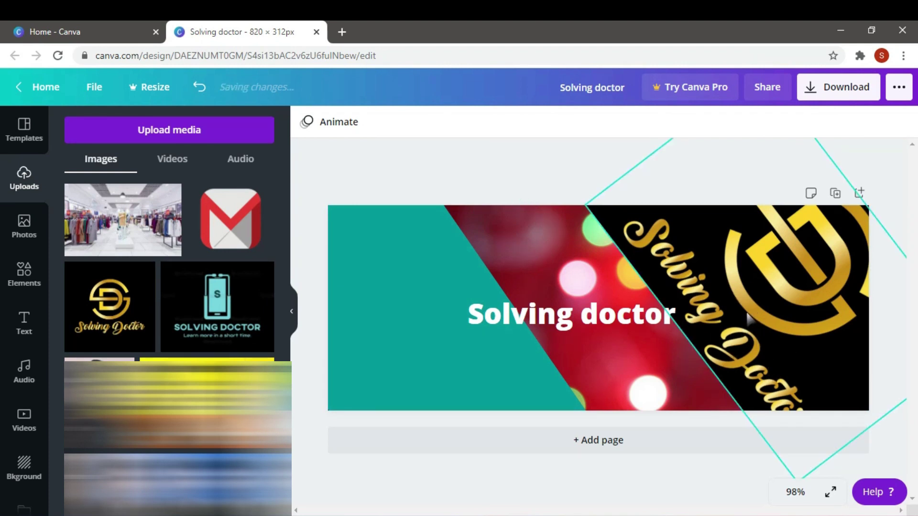
key("ctrl+z")
Step: Add a circular frame and place it in the lower-left corner of the banner
left_click(24, 274)
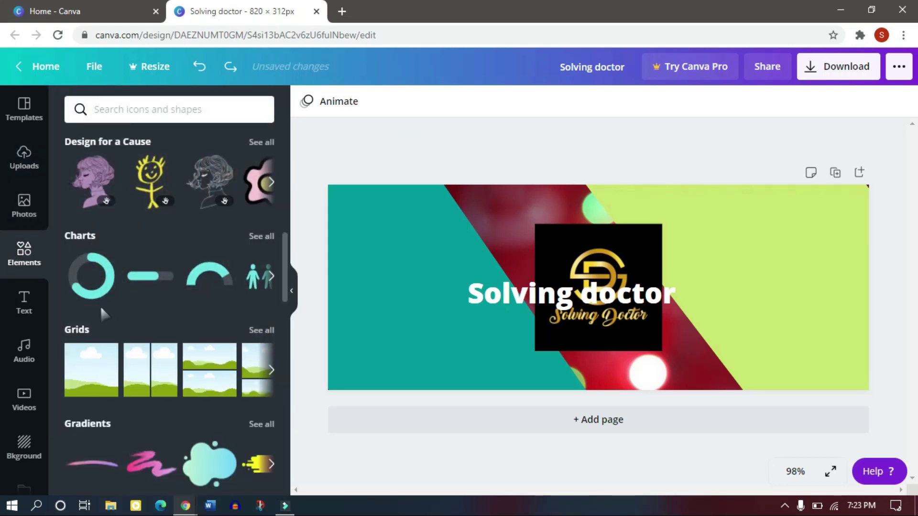
scroll(99, 305, "down", 3)
scroll(91, 277, "up", 8)
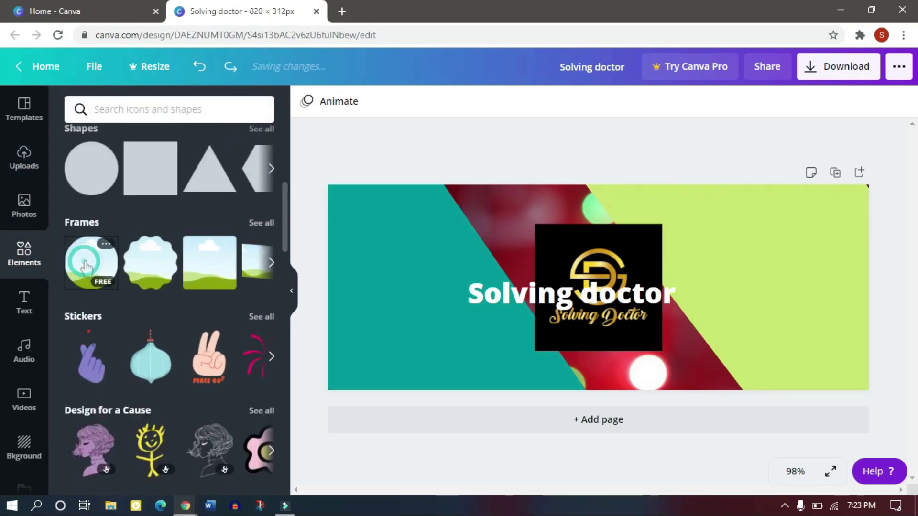
left_click(86, 267)
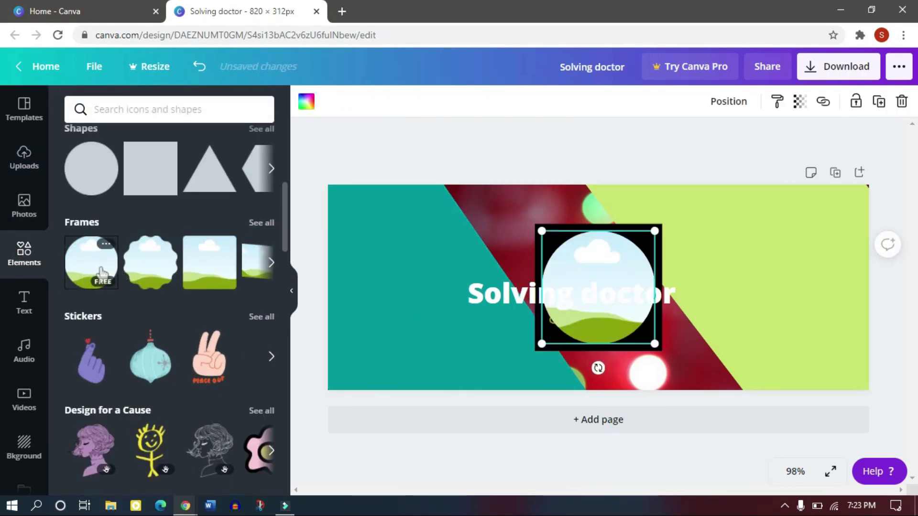
left_click_drag(101, 273, 382, 369)
Step: Shrink the Solving Doctor logo to about 138 × 138 px, place it inside the circular frame and deselect it
left_click(641, 334)
left_click_drag(662, 351, 626, 315)
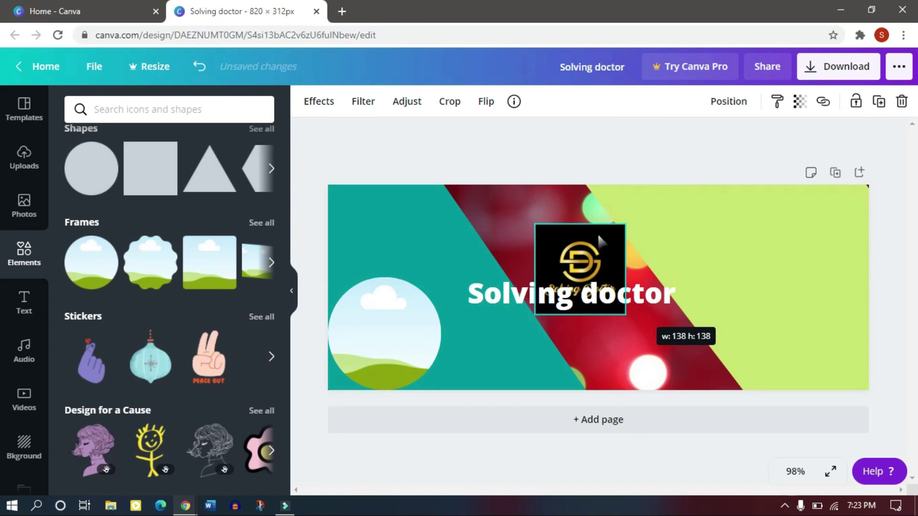
left_click_drag(612, 238, 433, 318)
left_click(484, 354)
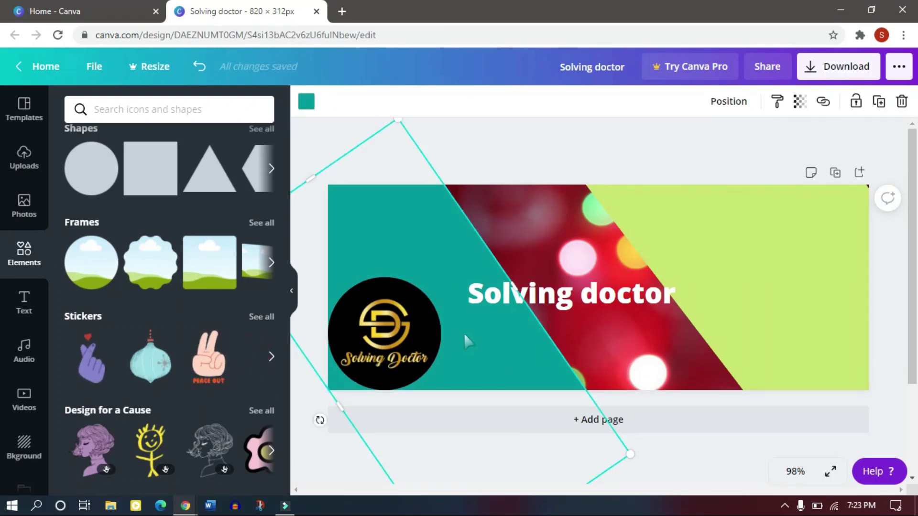
left_click(502, 161)
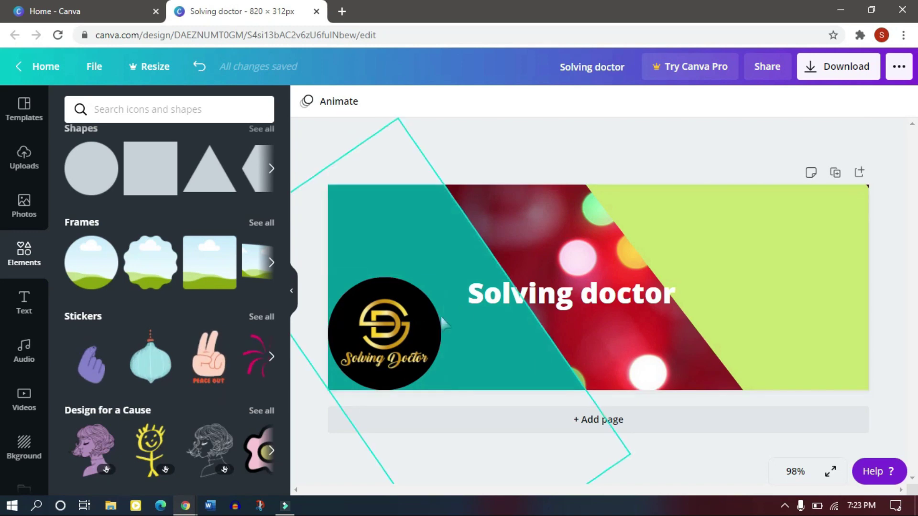
scroll(176, 327, "down", 2)
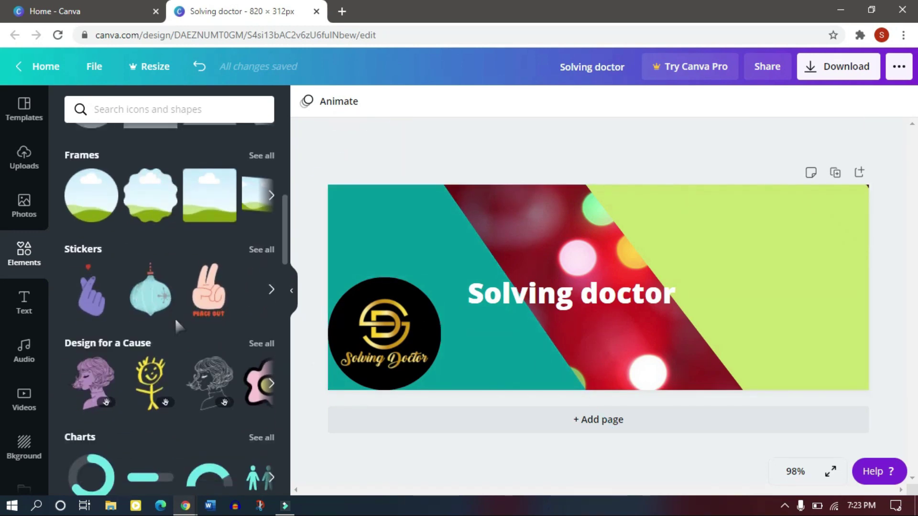
scroll(176, 323, "down", 10)
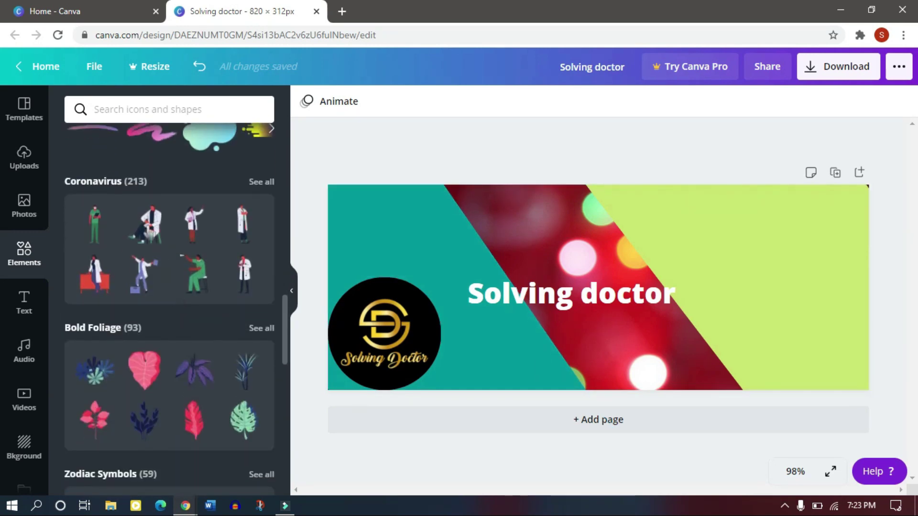
scroll(169, 278, "down", 8)
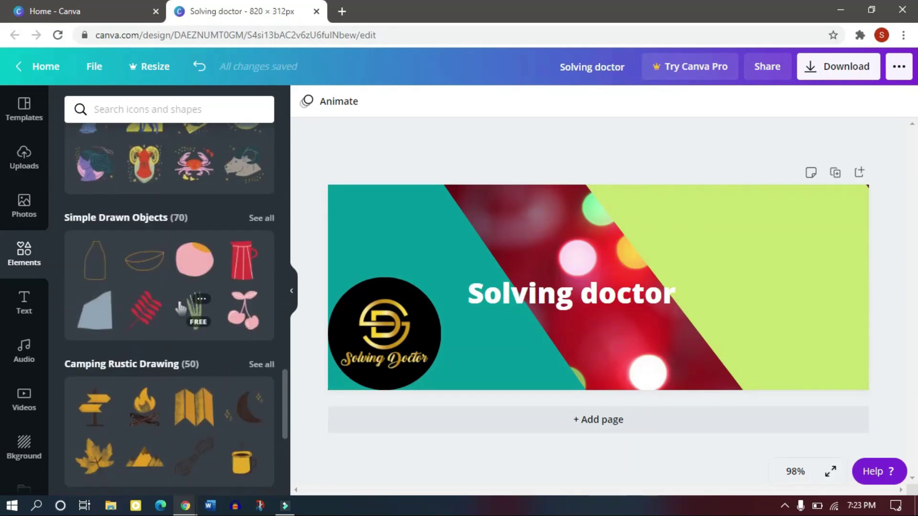
scroll(181, 309, "down", 7)
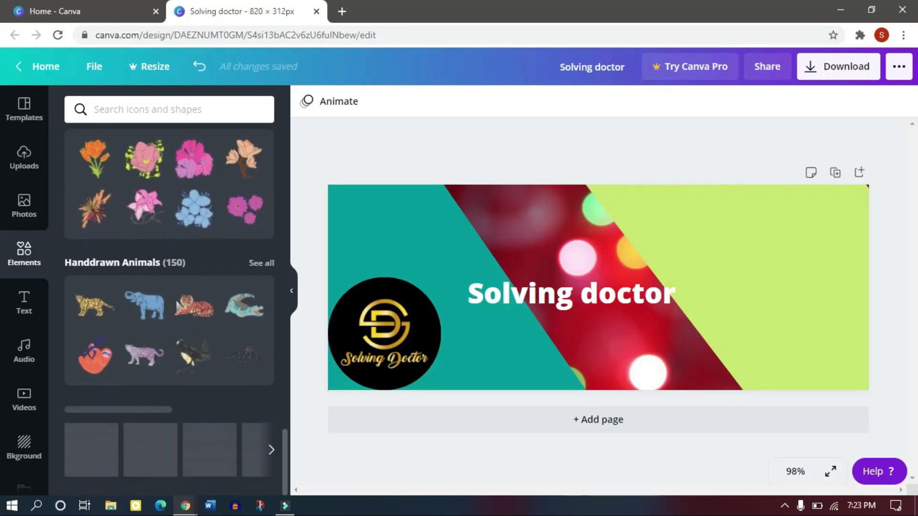
scroll(164, 293, "up", 5)
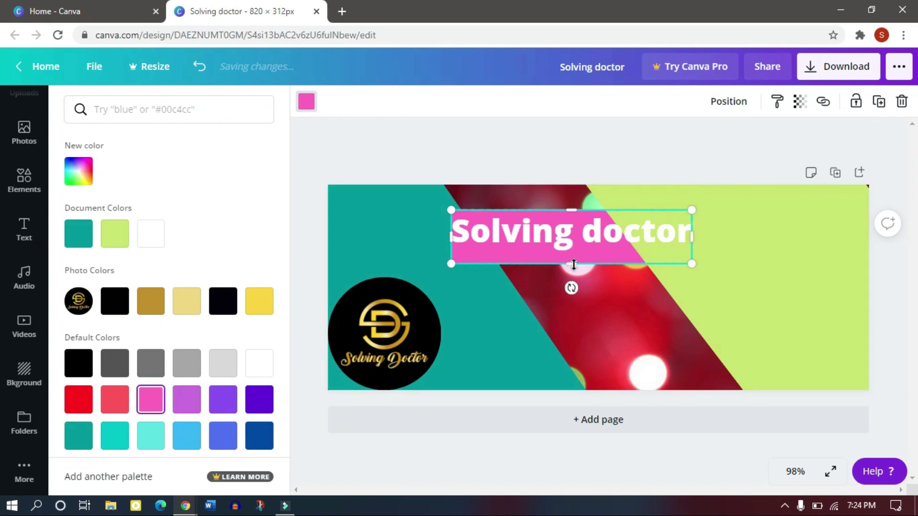
Step: Reduce the height of the pink rectangle behind the heading and fill it with the logo's near-black photo colour
left_click_drag(574, 264, 558, 255)
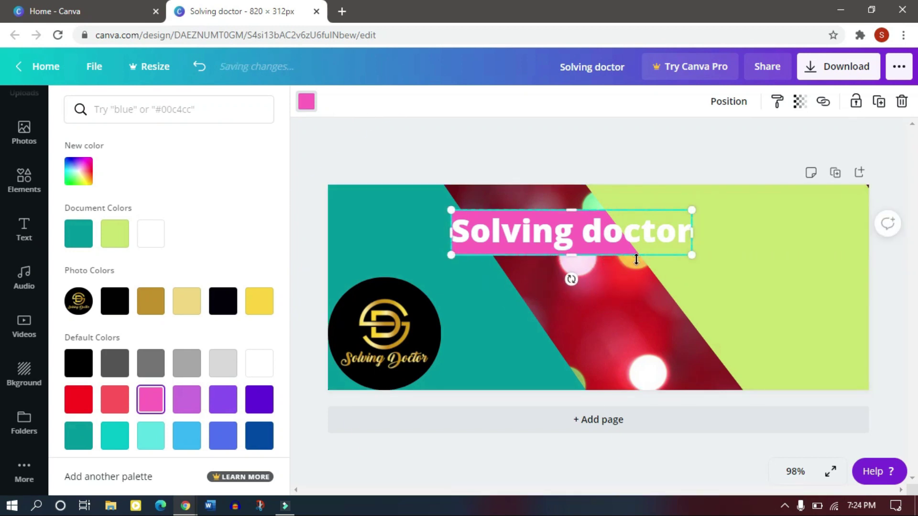
left_click(221, 302)
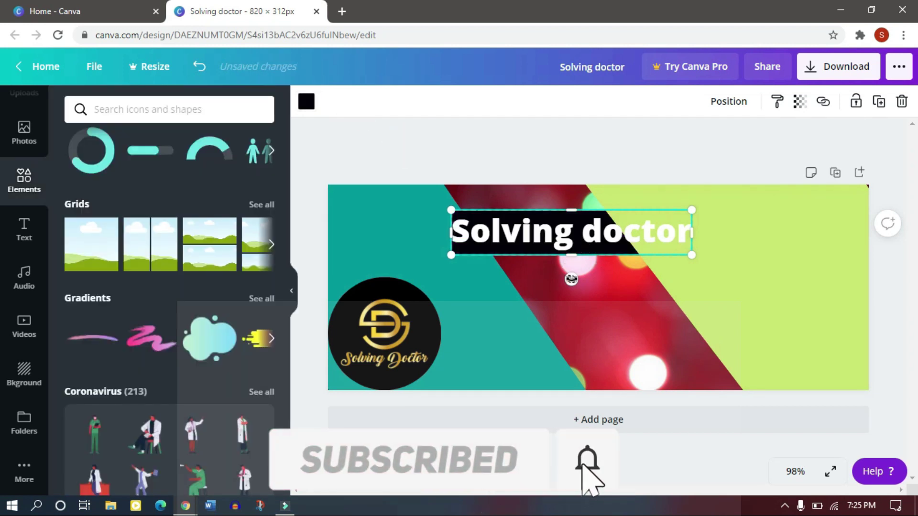
Step: Reposition and shrink the "Solving doctor" heading over the black rectangle and deselect everything
left_click_drag(569, 277, 503, 282)
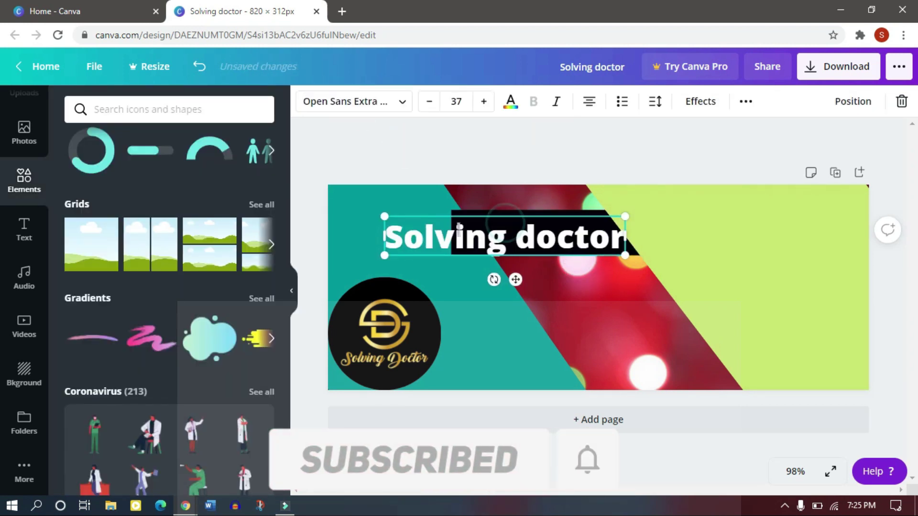
left_click(539, 345)
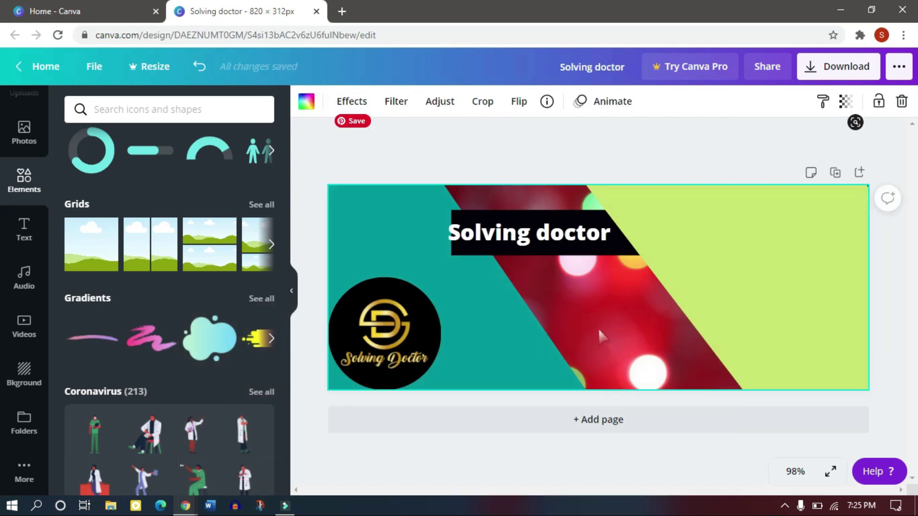
left_click(481, 139)
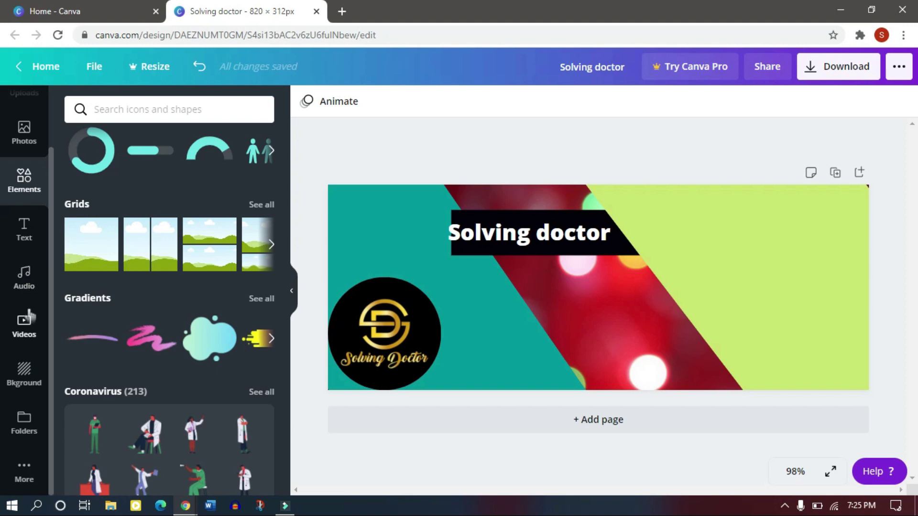
scroll(165, 287, "down", 4)
scroll(208, 239, "up", 12)
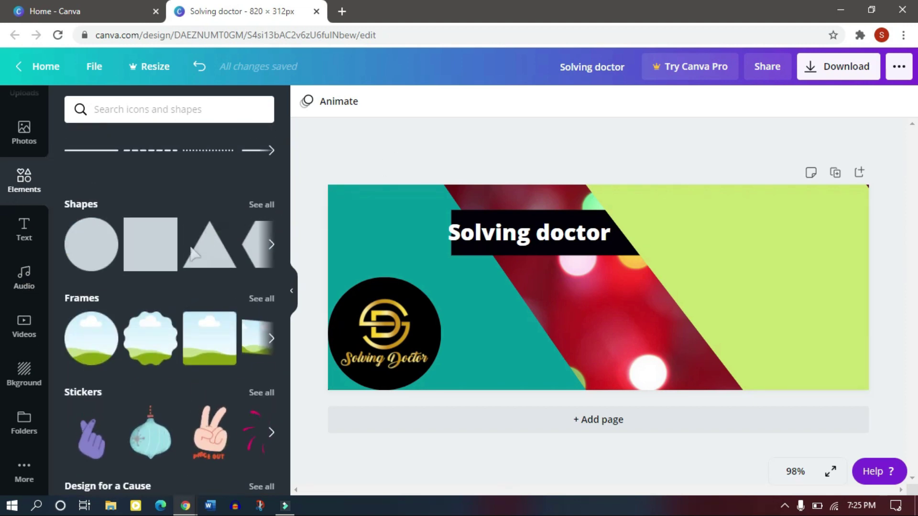
scroll(103, 258, "up", 5)
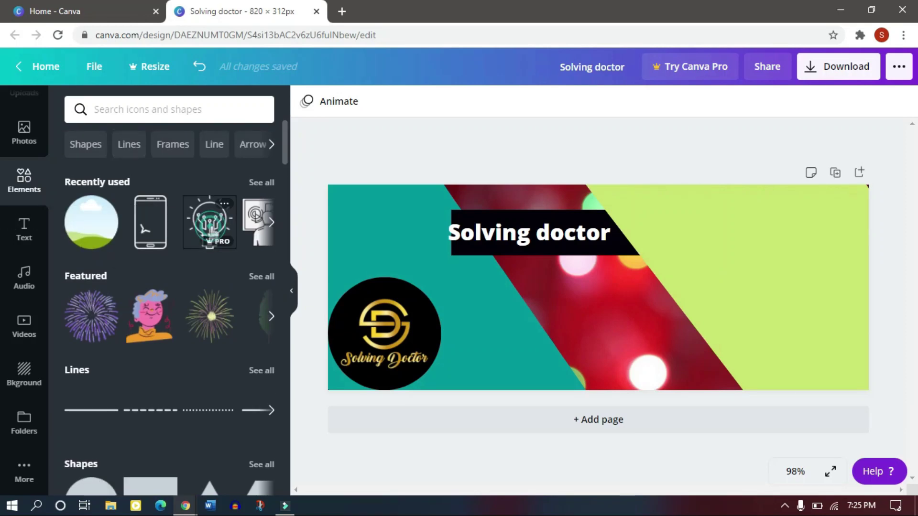
left_click(210, 222)
key("Delete")
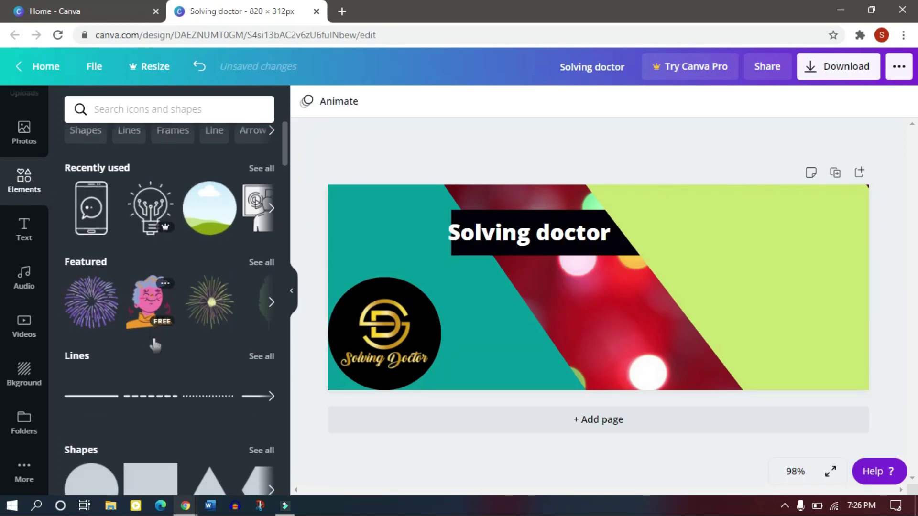
scroll(153, 363, "down", 3)
scroll(162, 349, "up", 3)
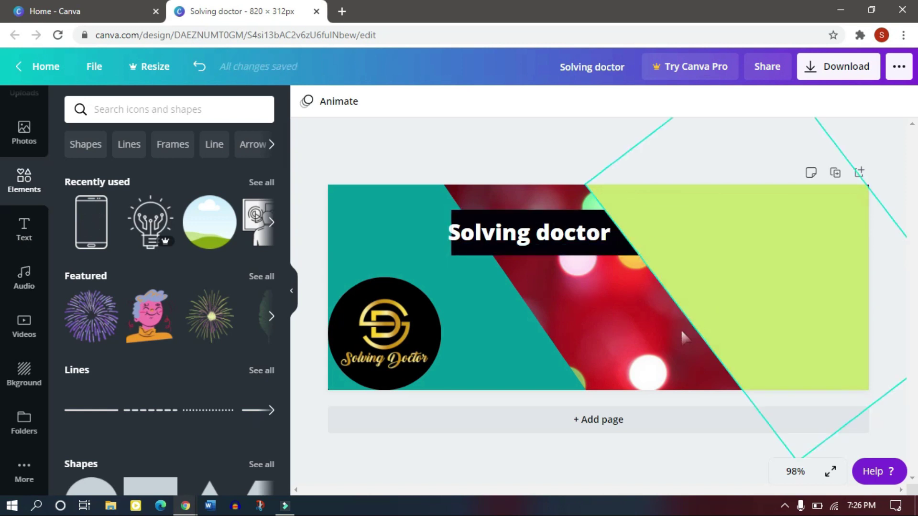
left_click(614, 341)
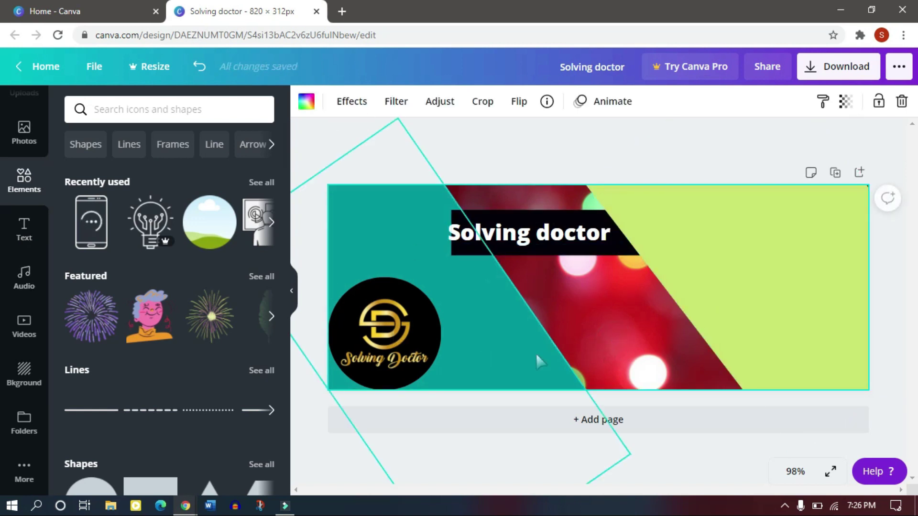
Step: Download the finished banner with PNG as the file type
left_click(822, 70)
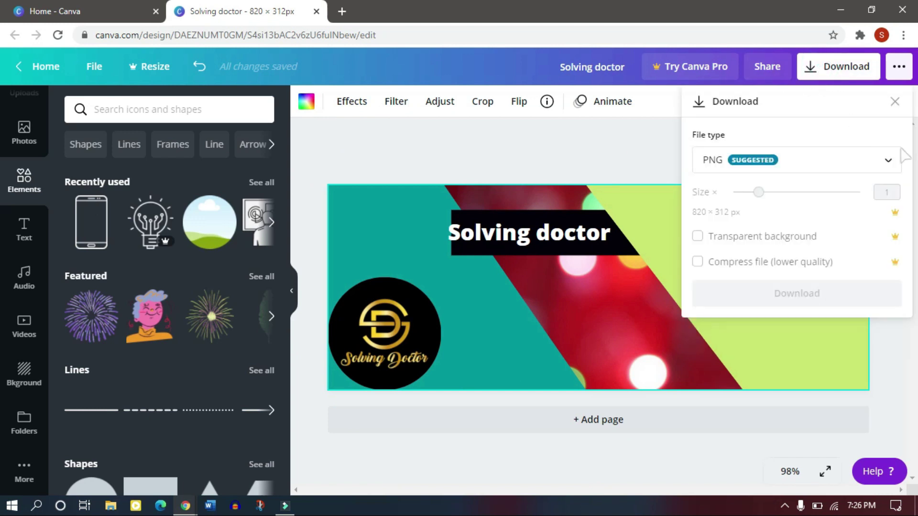
left_click(883, 167)
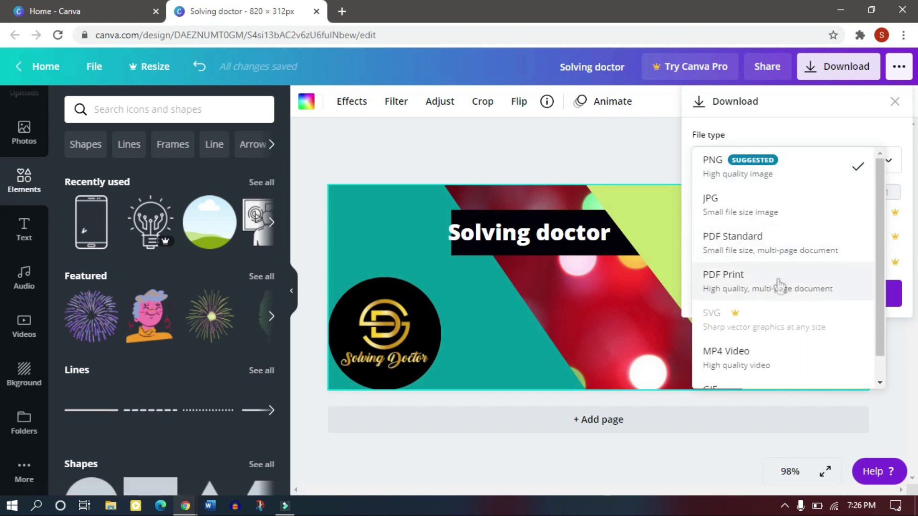
left_click(789, 171)
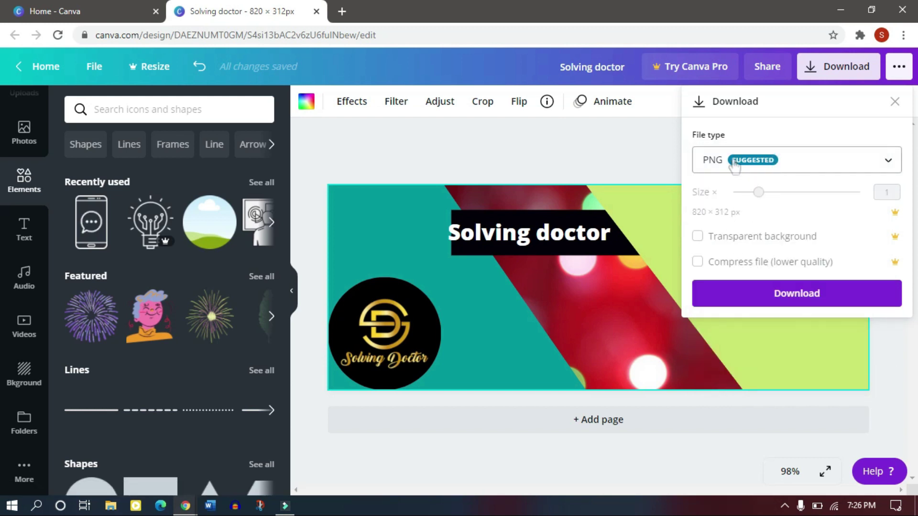
left_click(780, 300)
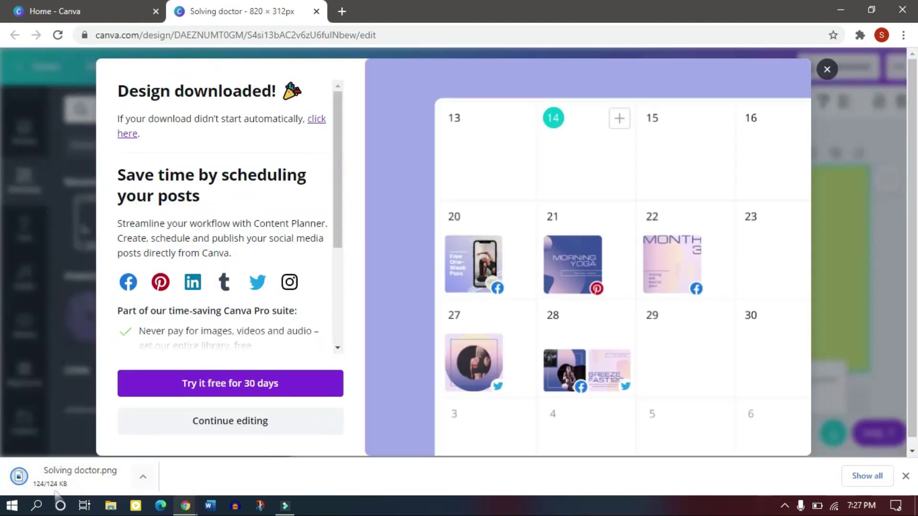
Step: Open the downloaded Solving doctor.png in Photos to review it, minimise the viewer and return to the design in Canva
left_click(142, 477)
left_click(184, 374)
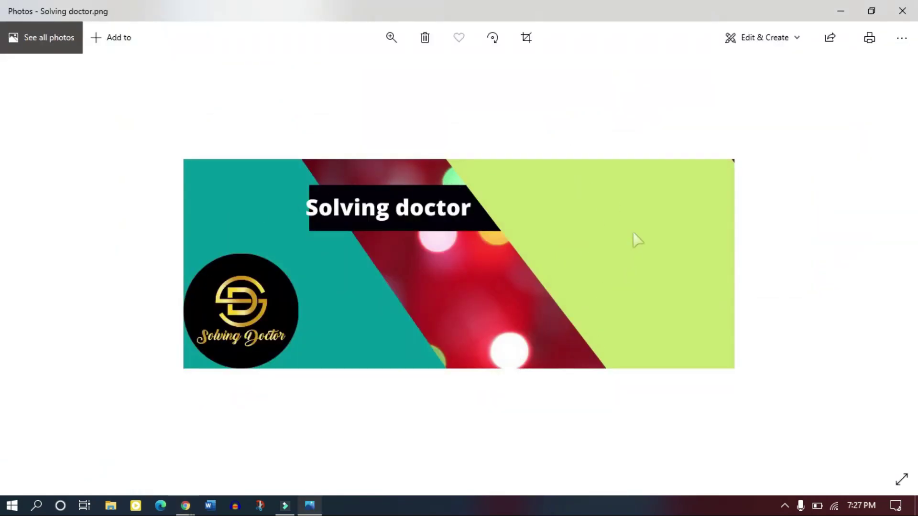
left_click(871, 11)
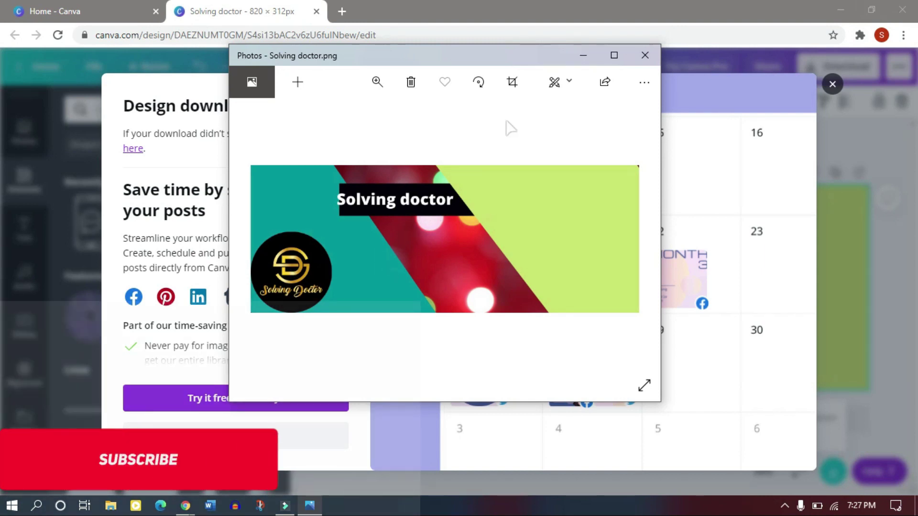
left_click(583, 56)
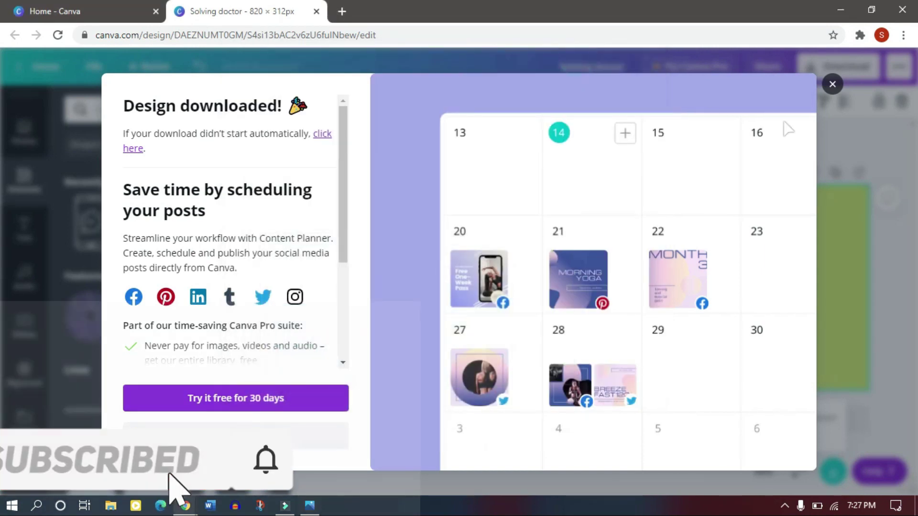
left_click(832, 85)
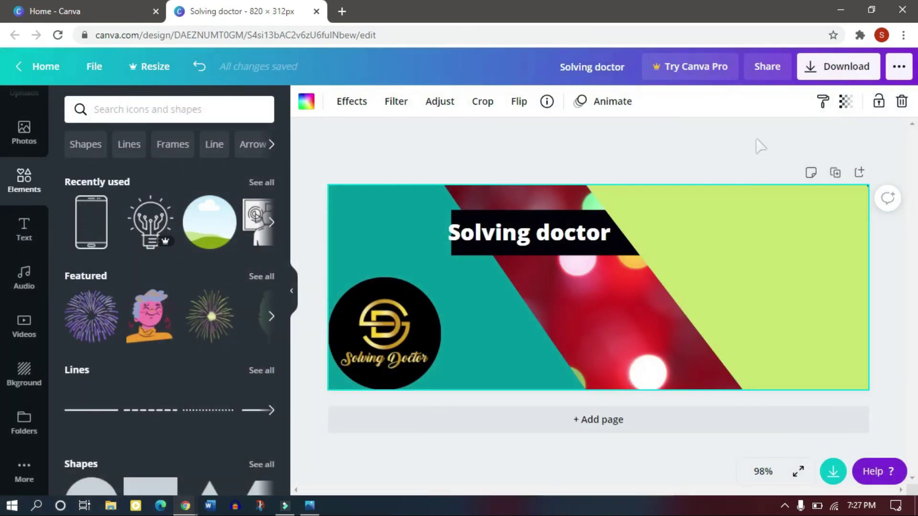